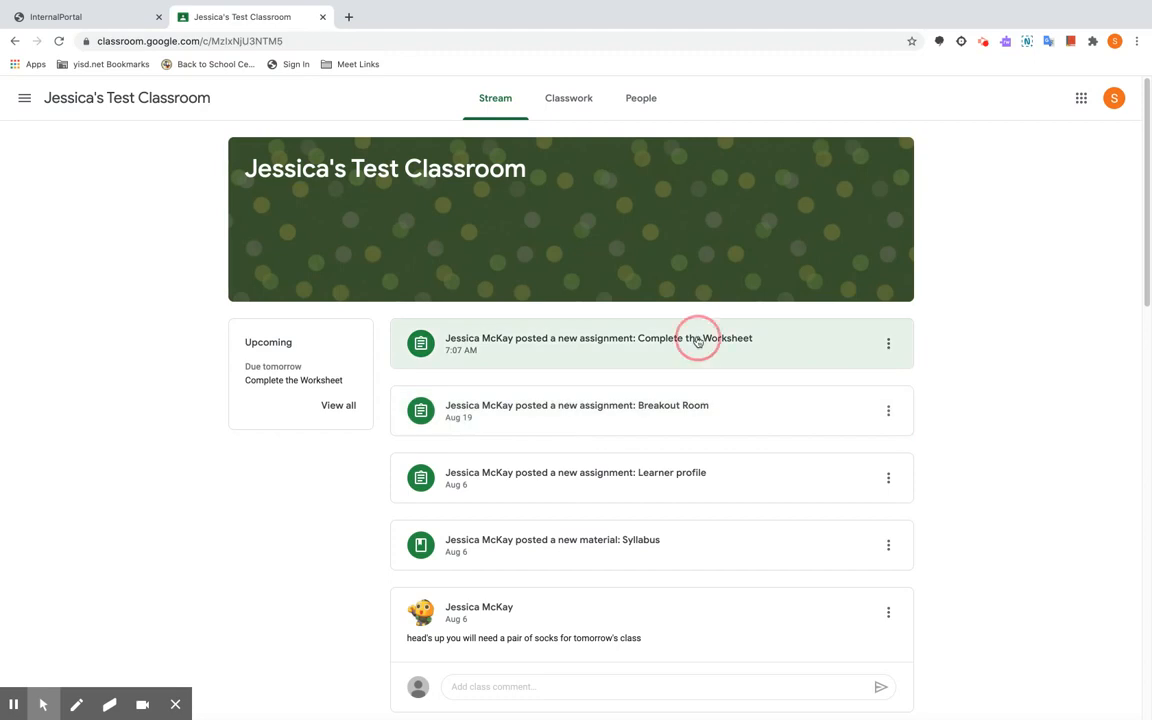
Open the PDF attached to the "Complete the Worksheet" assignment and turn on Snap&Read for it
click(698, 341)
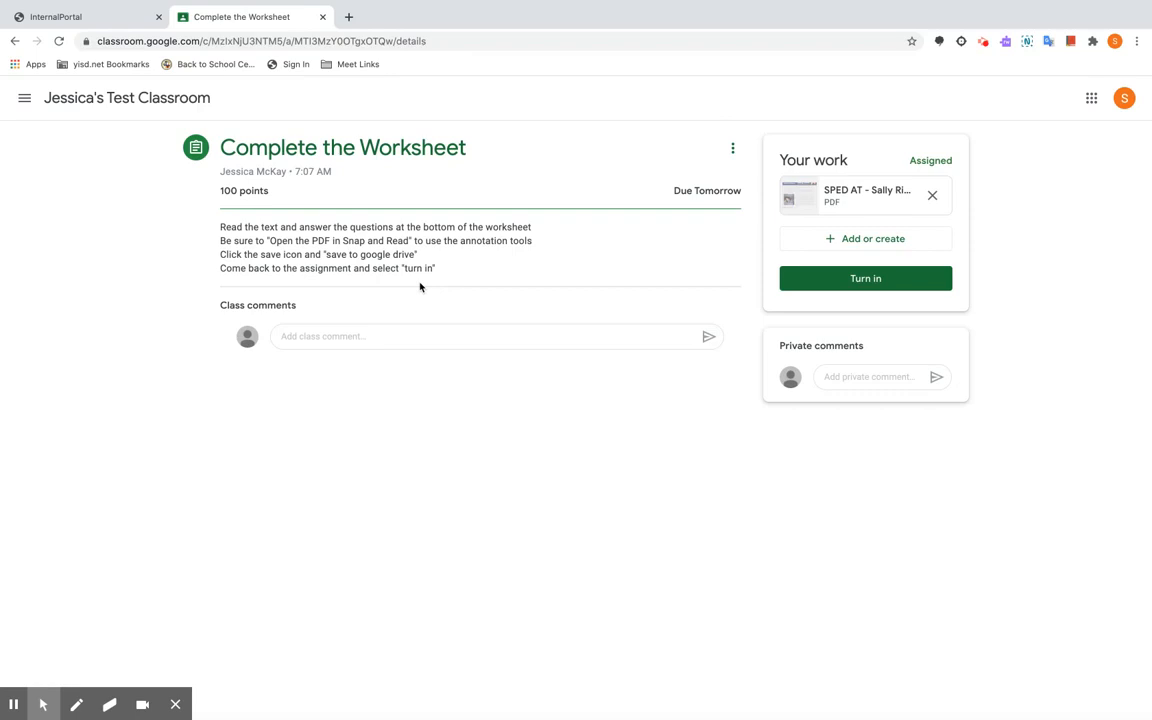
click(829, 197)
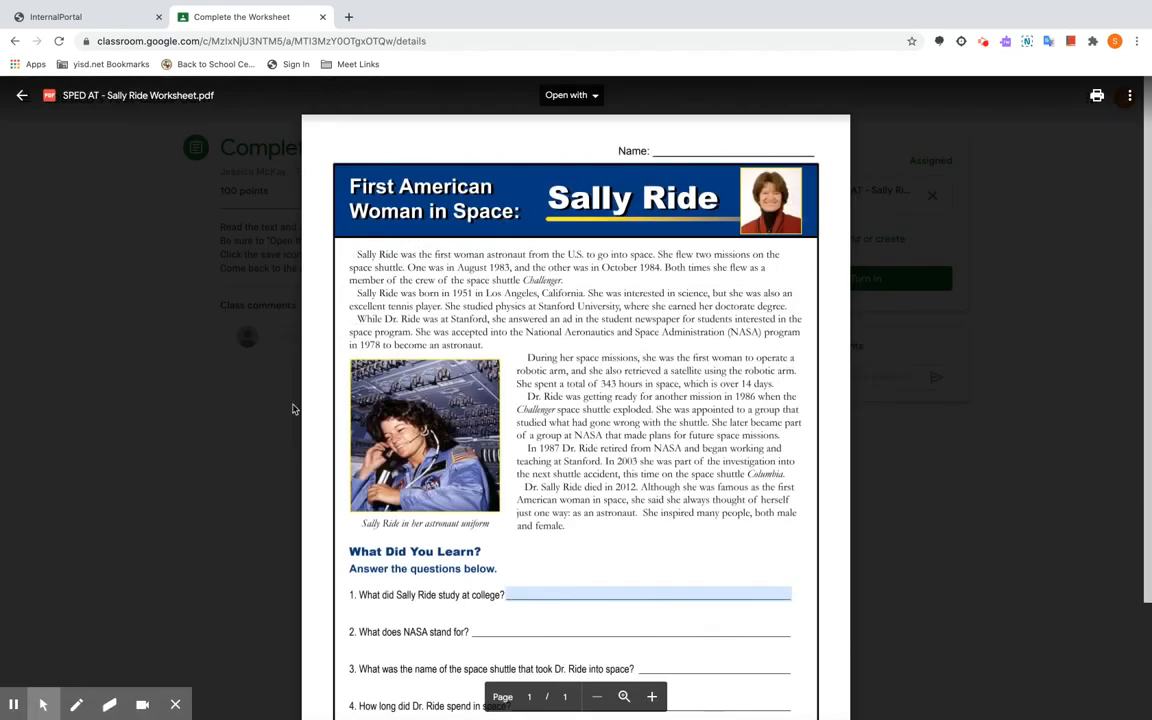
click(961, 41)
click(948, 77)
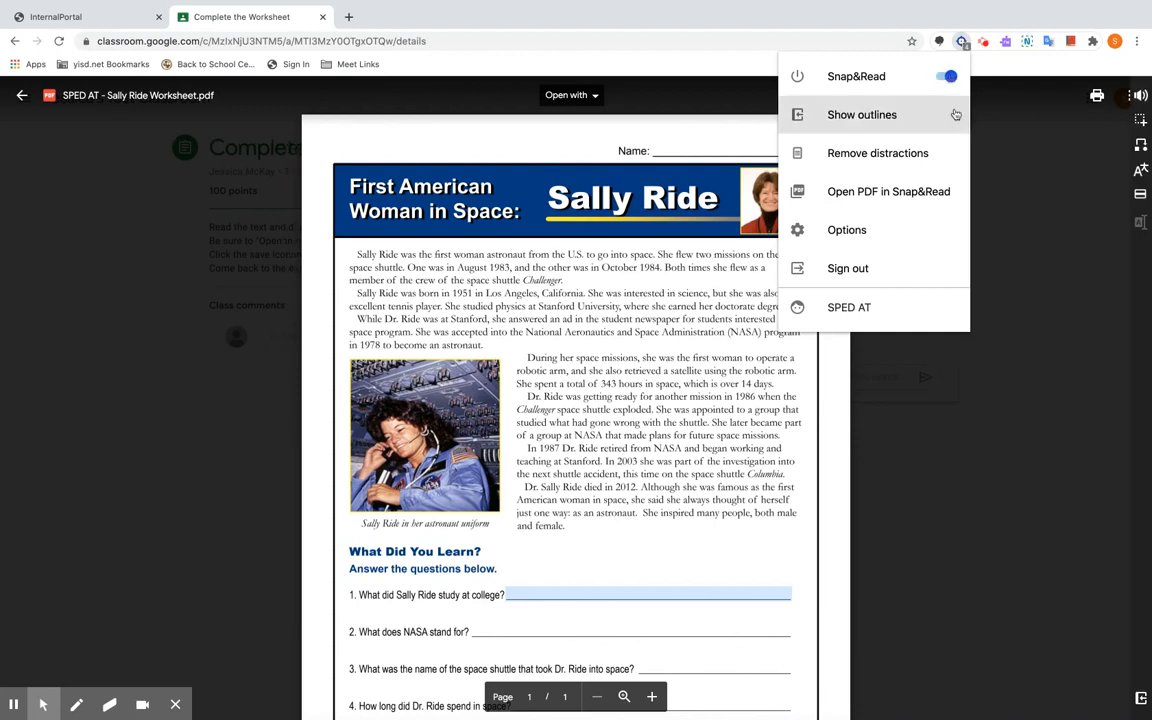
click(1049, 295)
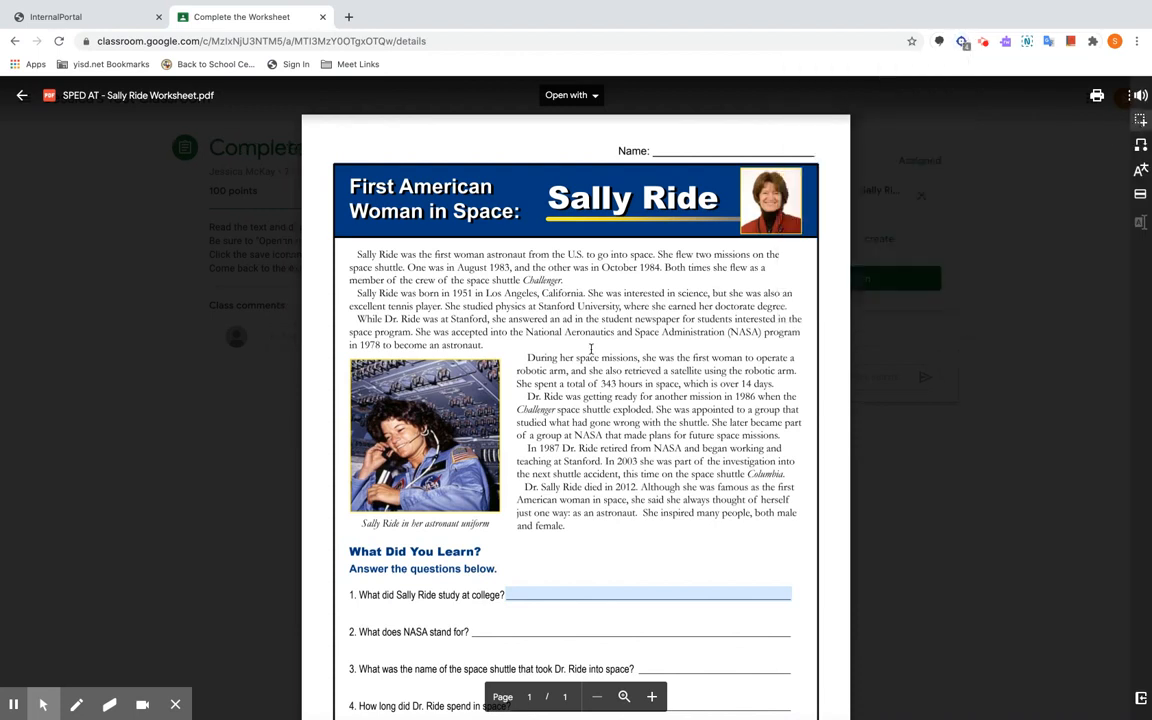
Try to write on the answer lines of questions 1 and 2 directly in the PDF preview
click(653, 697)
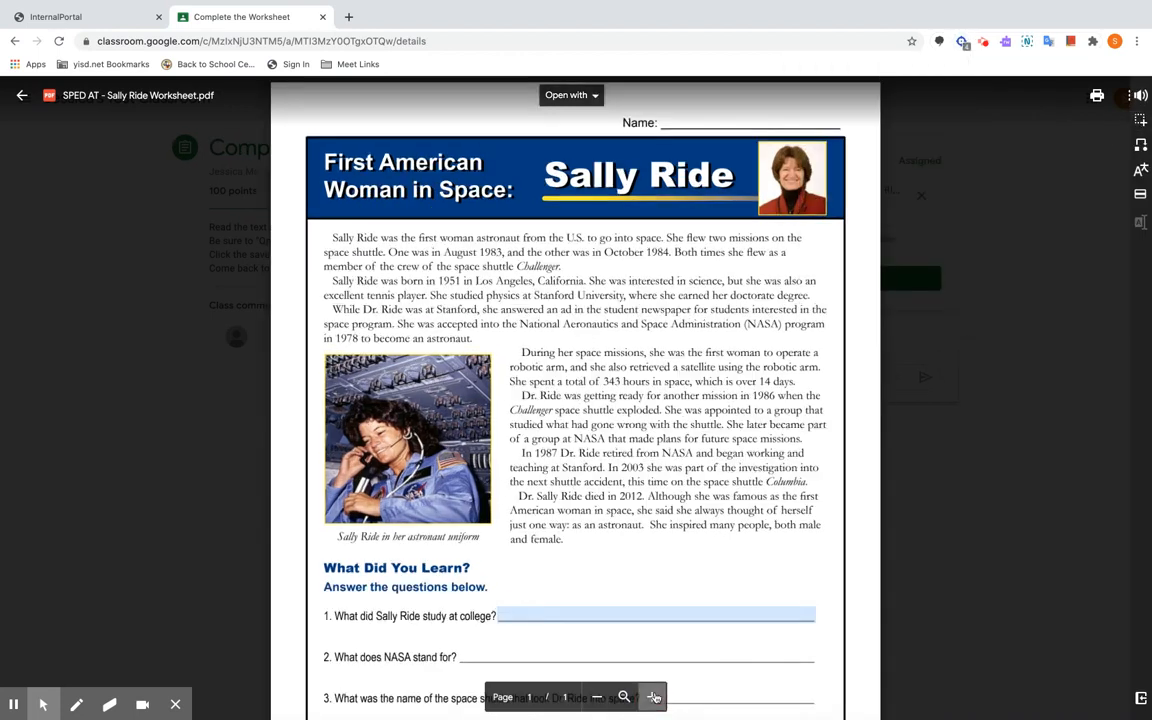
click(653, 697)
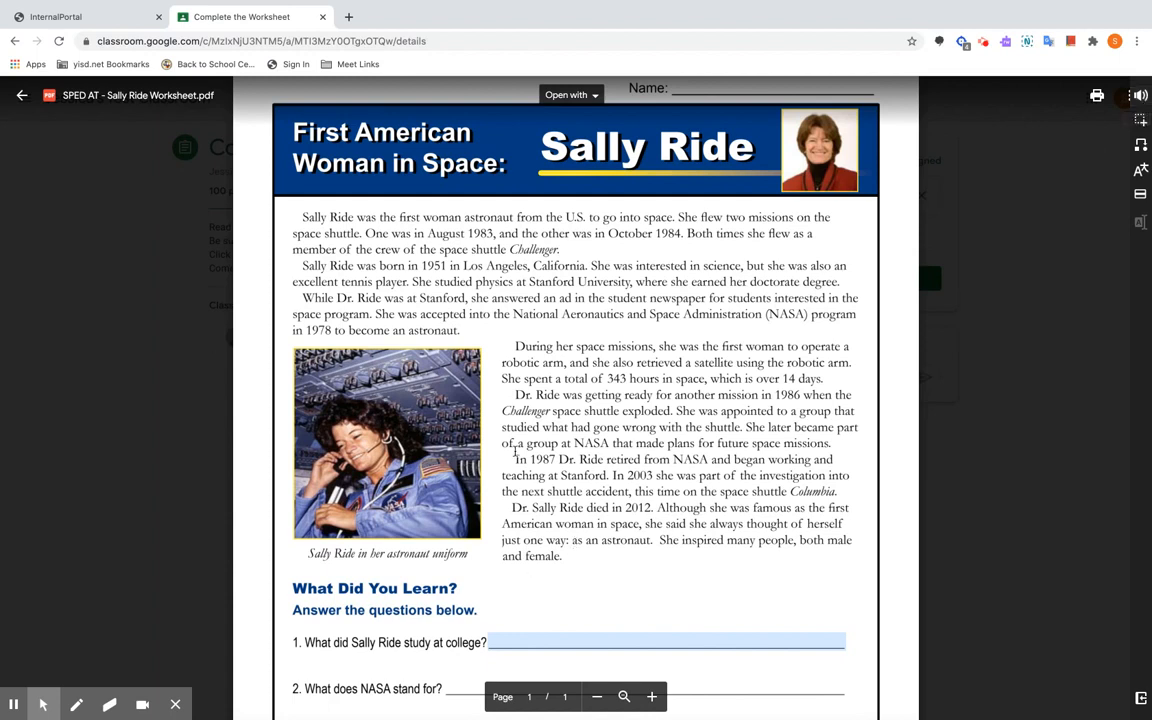
scroll(515, 452, down, 1)
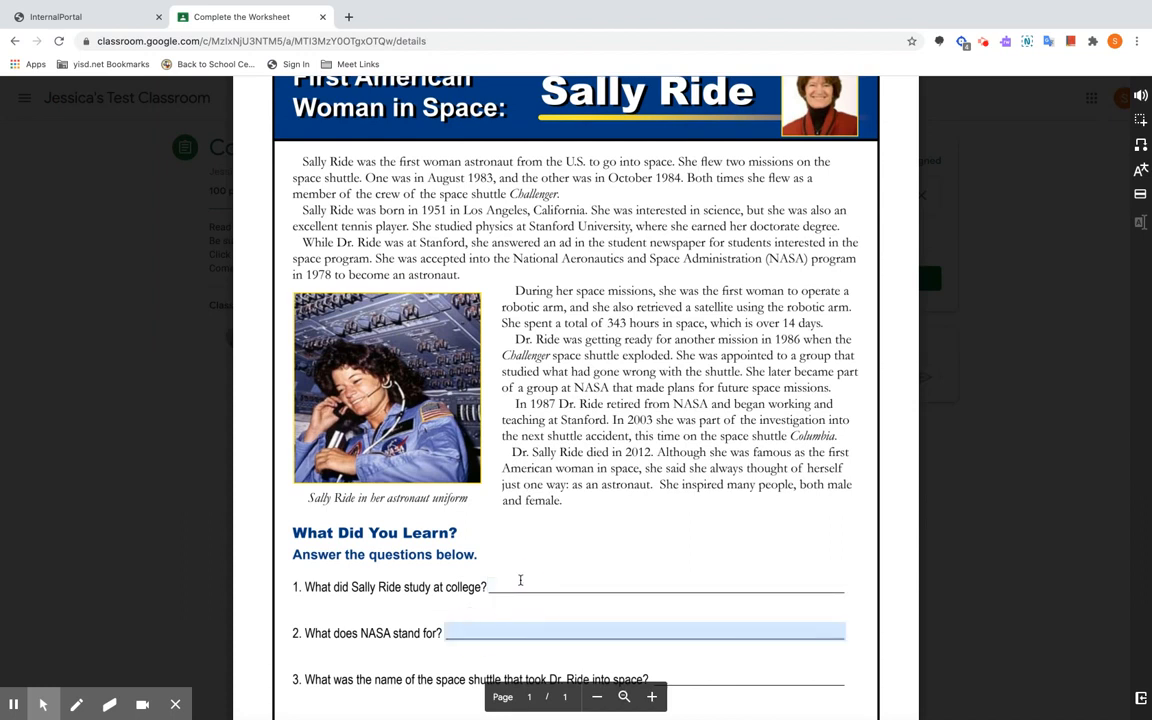
click(520, 580)
click(520, 580)
click(474, 637)
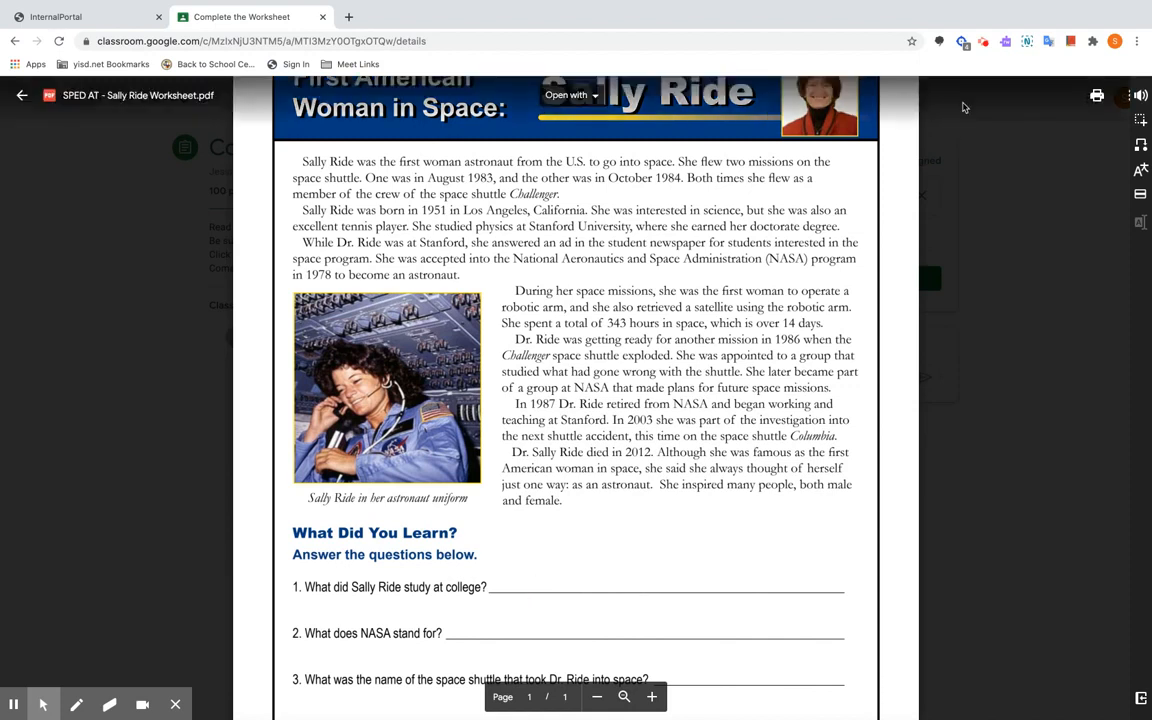
Open the Sally Ride worksheet PDF in the Snap&Read viewer
click(962, 42)
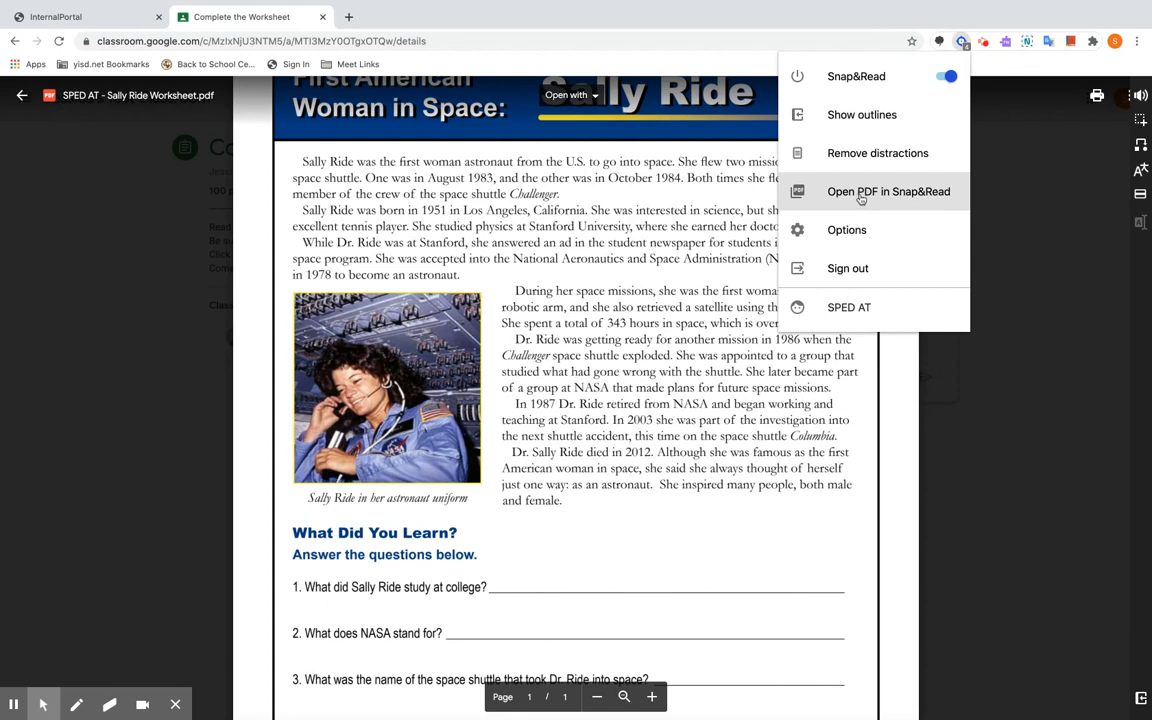
click(860, 195)
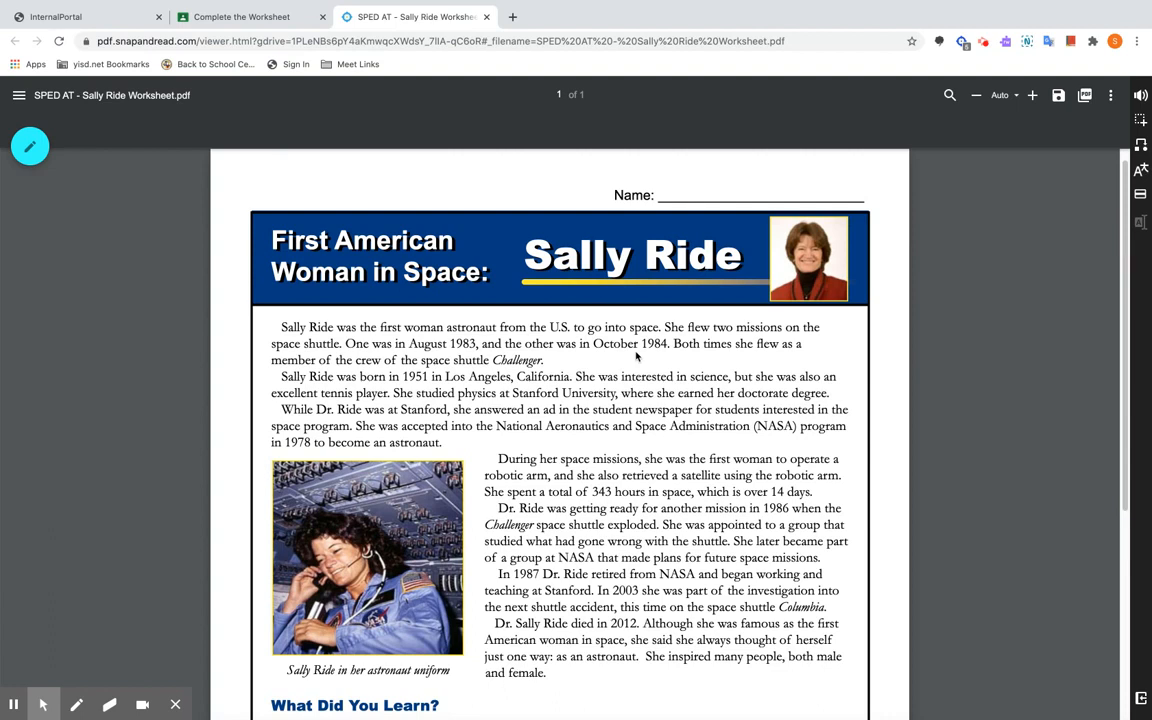
Add the answer "Physics" on the line of question 1 with the Text tool
scroll(636, 355, down, 3)
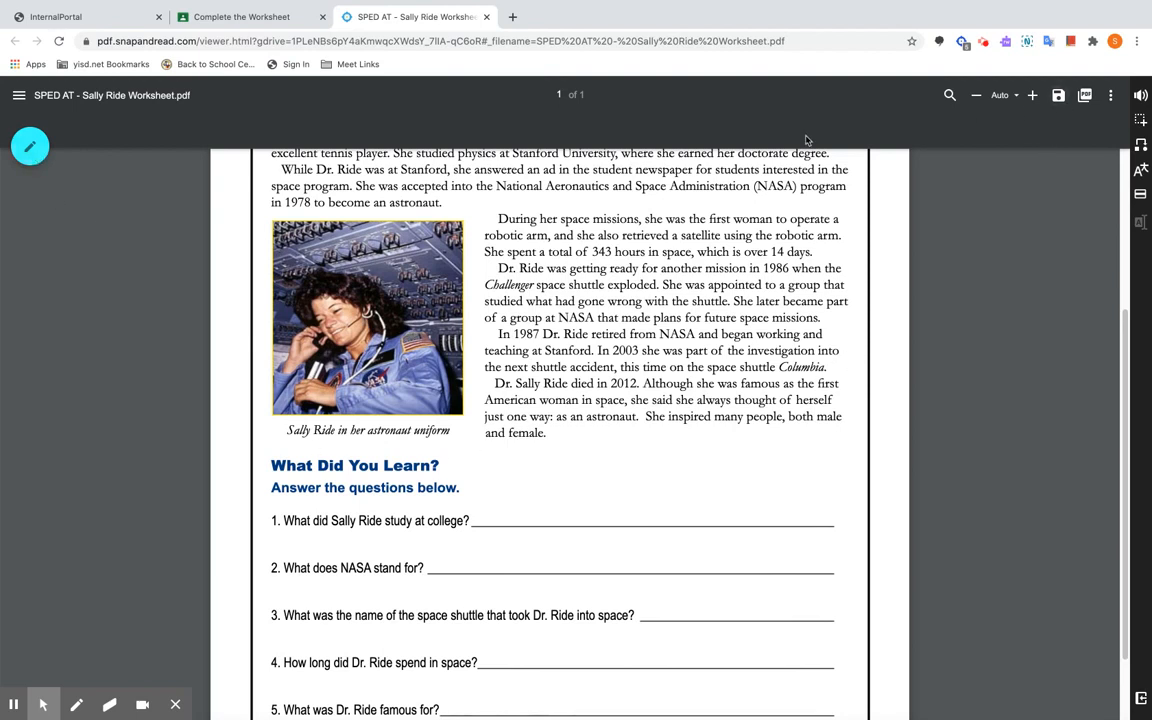
click(33, 154)
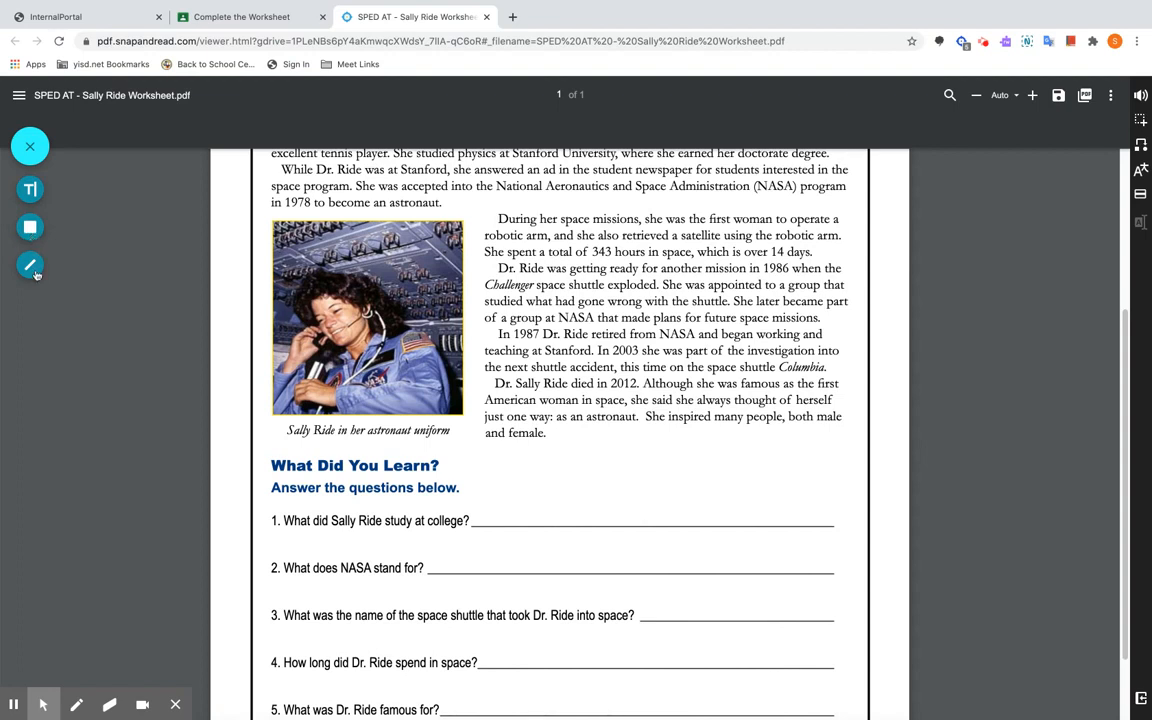
click(29, 190)
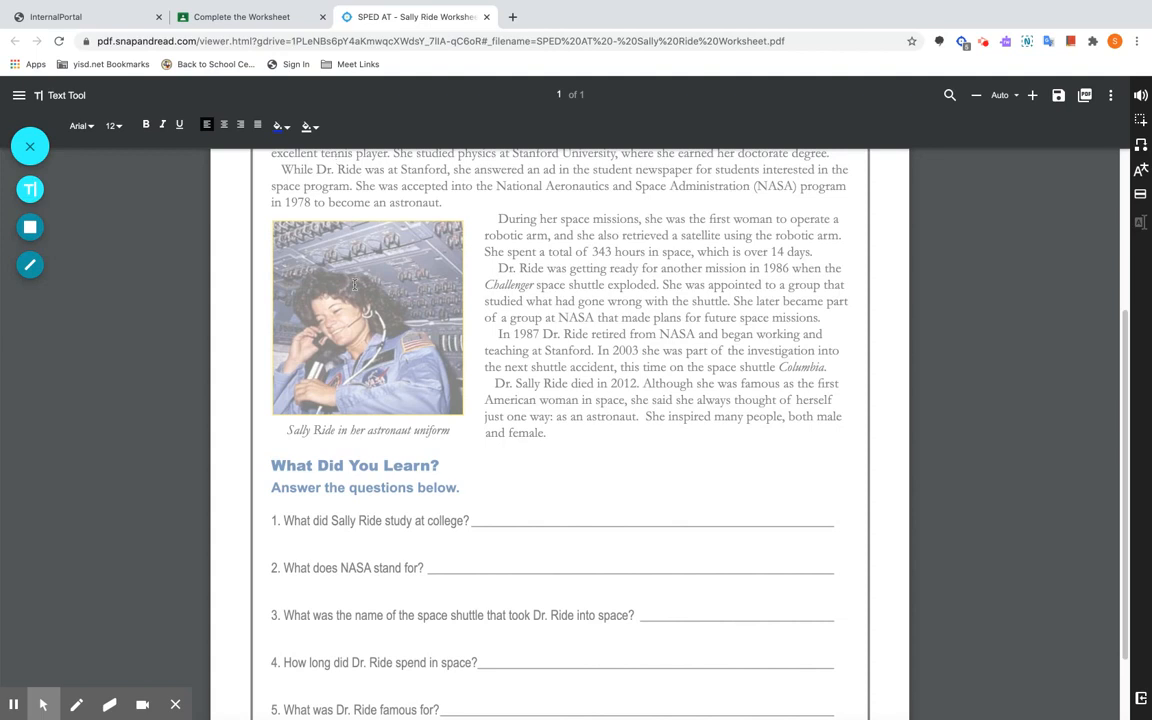
click(485, 517)
text(Physics)
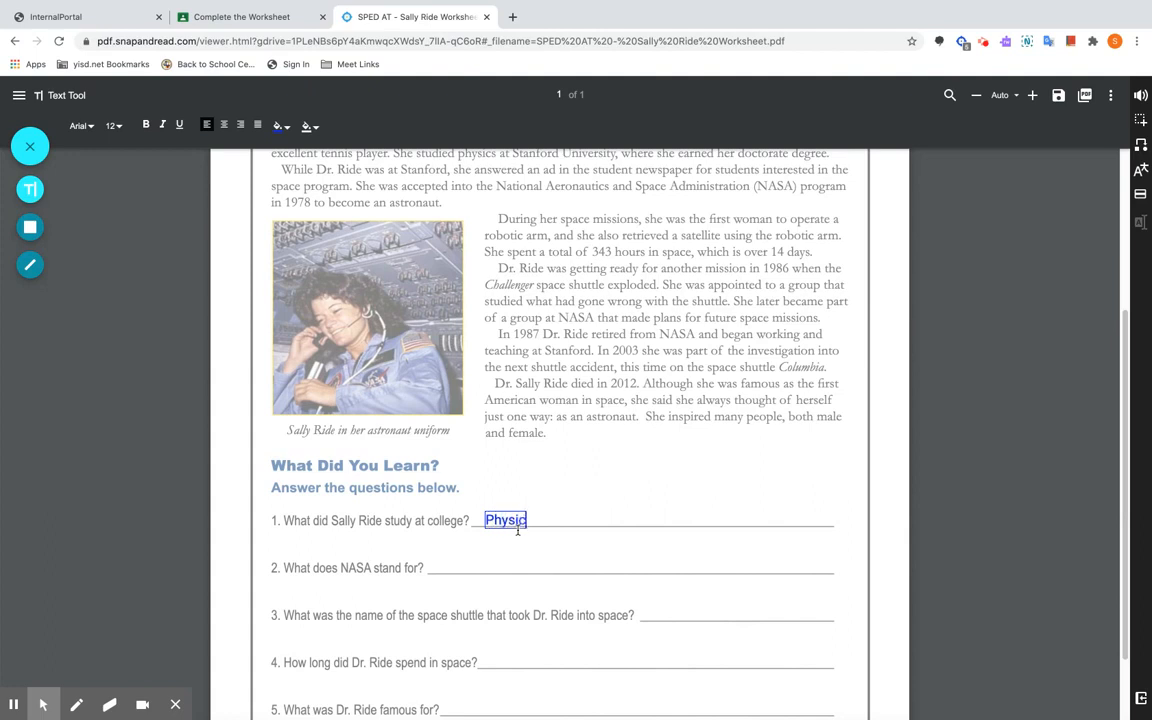
click(550, 563)
Add the answer "National Aironautical Space Association" on the line of question 2
scroll(425, 565, down, 1)
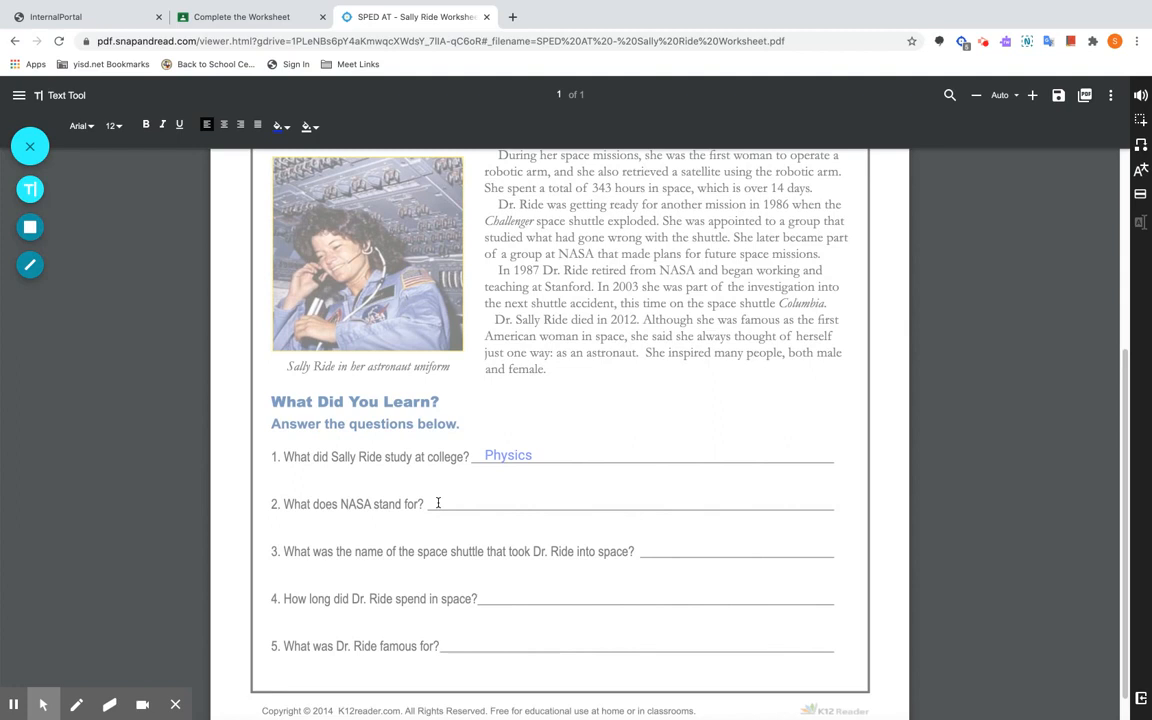
click(438, 503)
click(446, 501)
text(National)
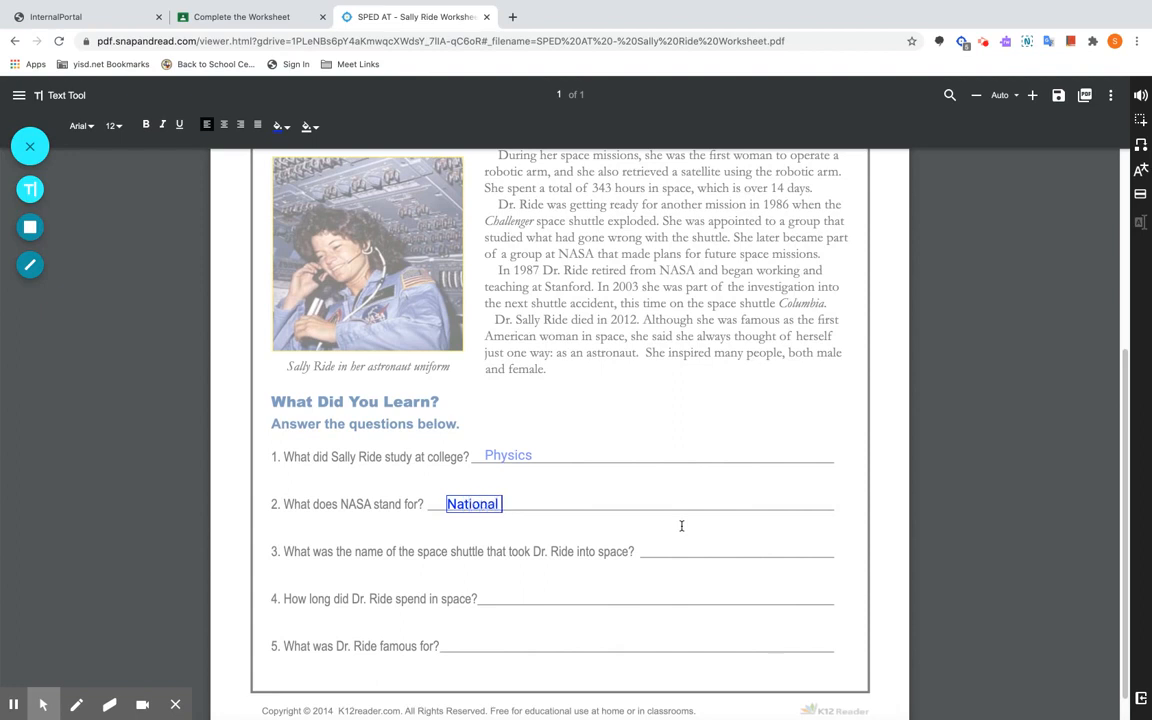
text( Aironautical Space)
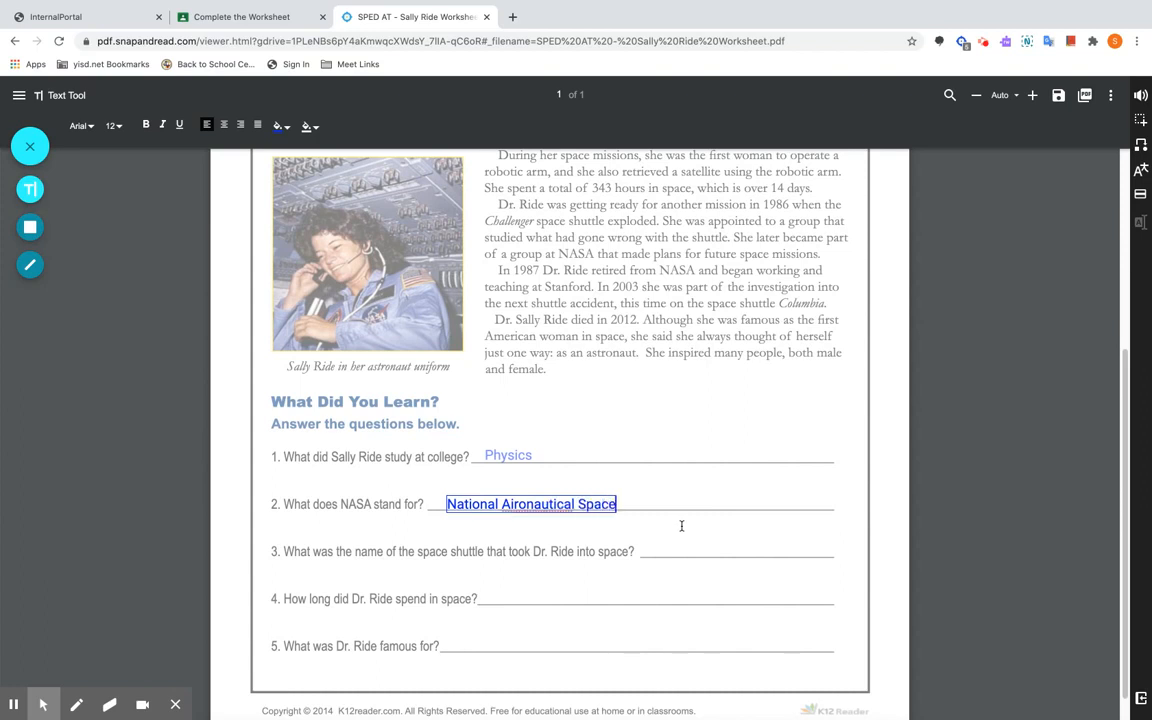
text( Association)
click(682, 586)
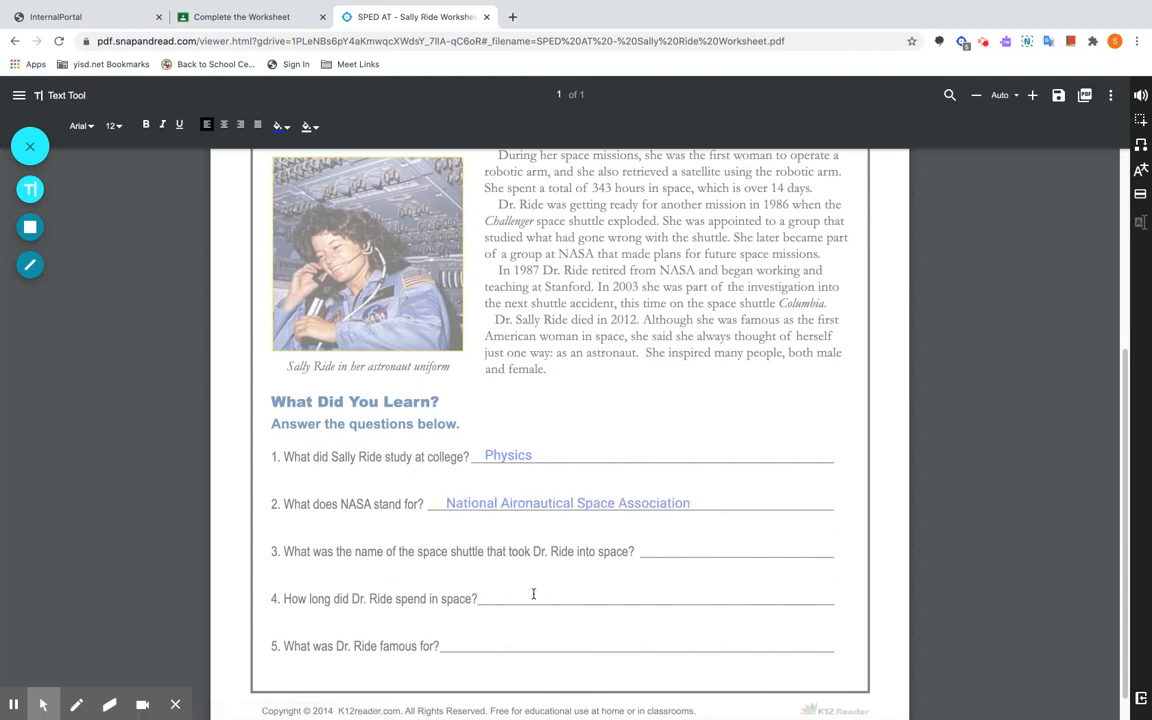
scroll(517, 597, up, 3)
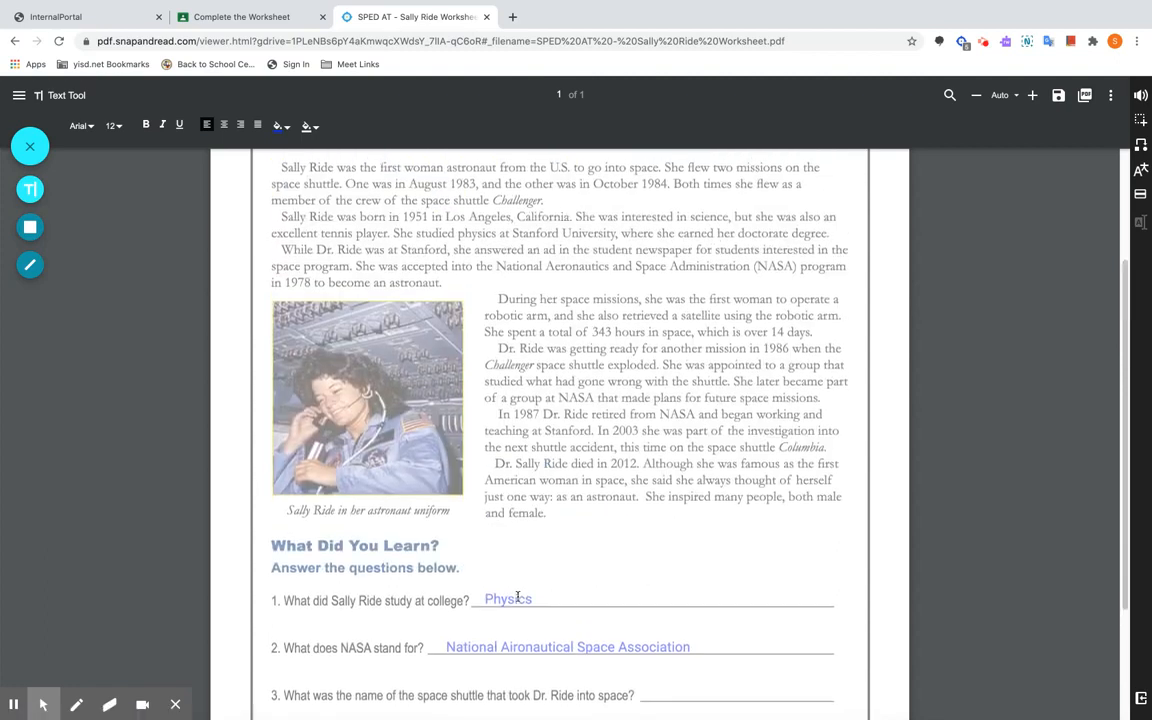
click(510, 597)
scroll(515, 597, down, 2)
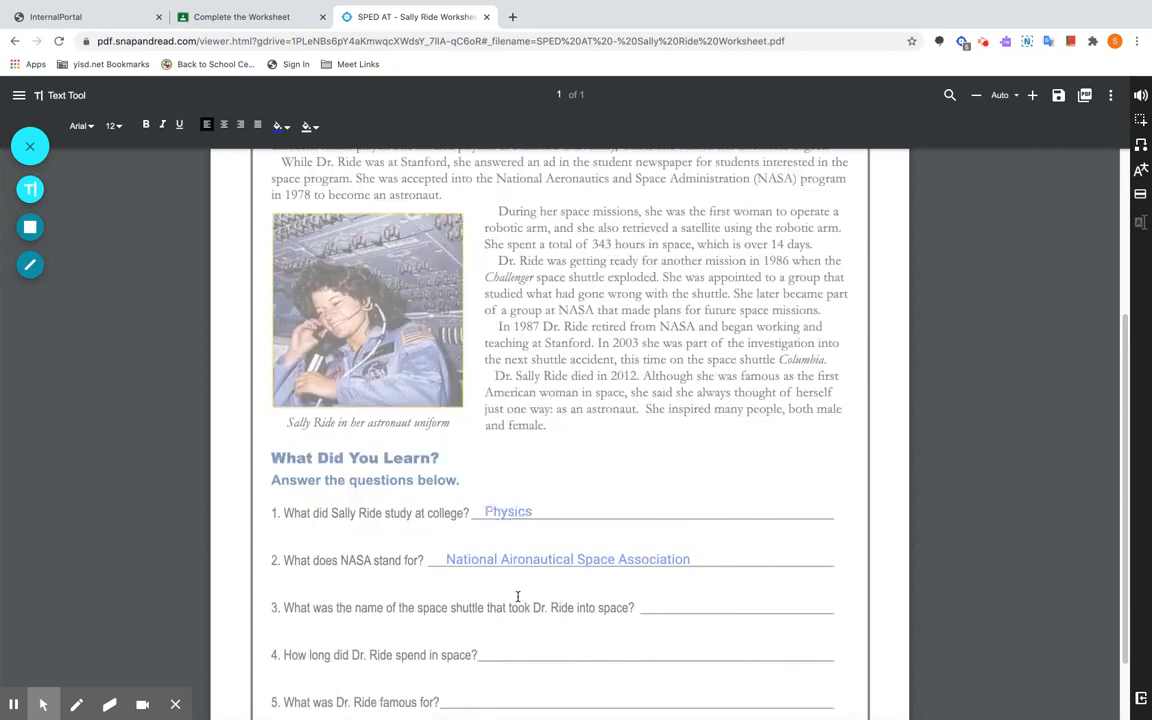
click(579, 521)
click(546, 560)
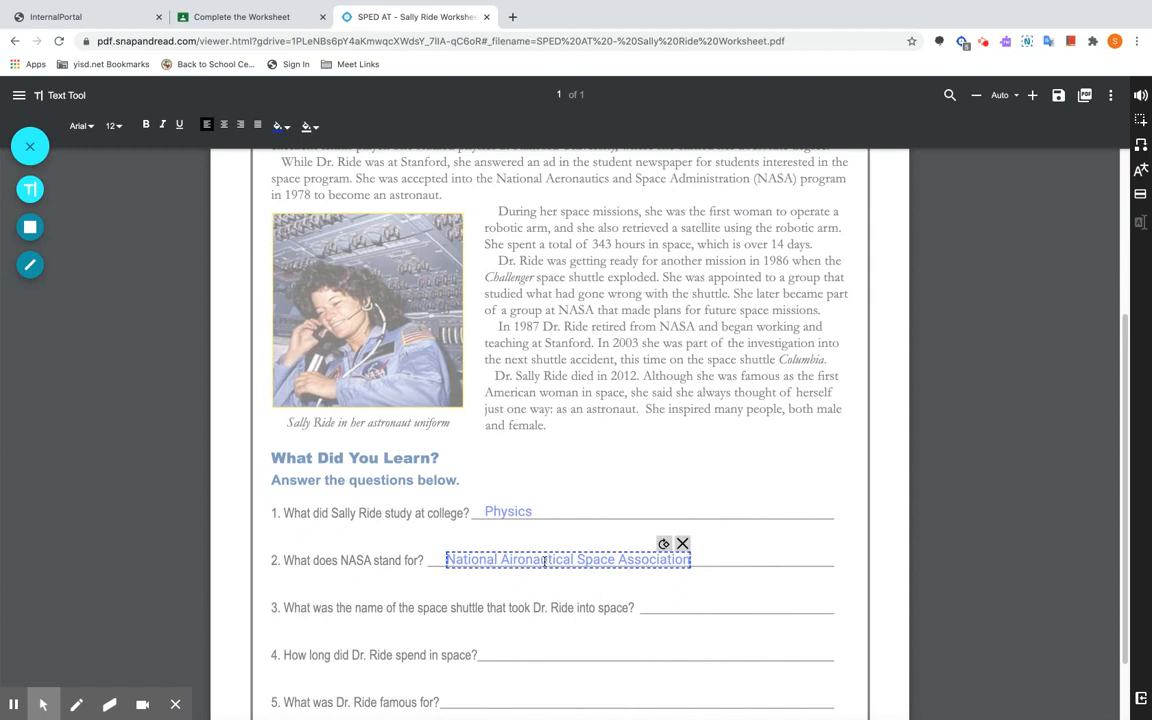
click(690, 545)
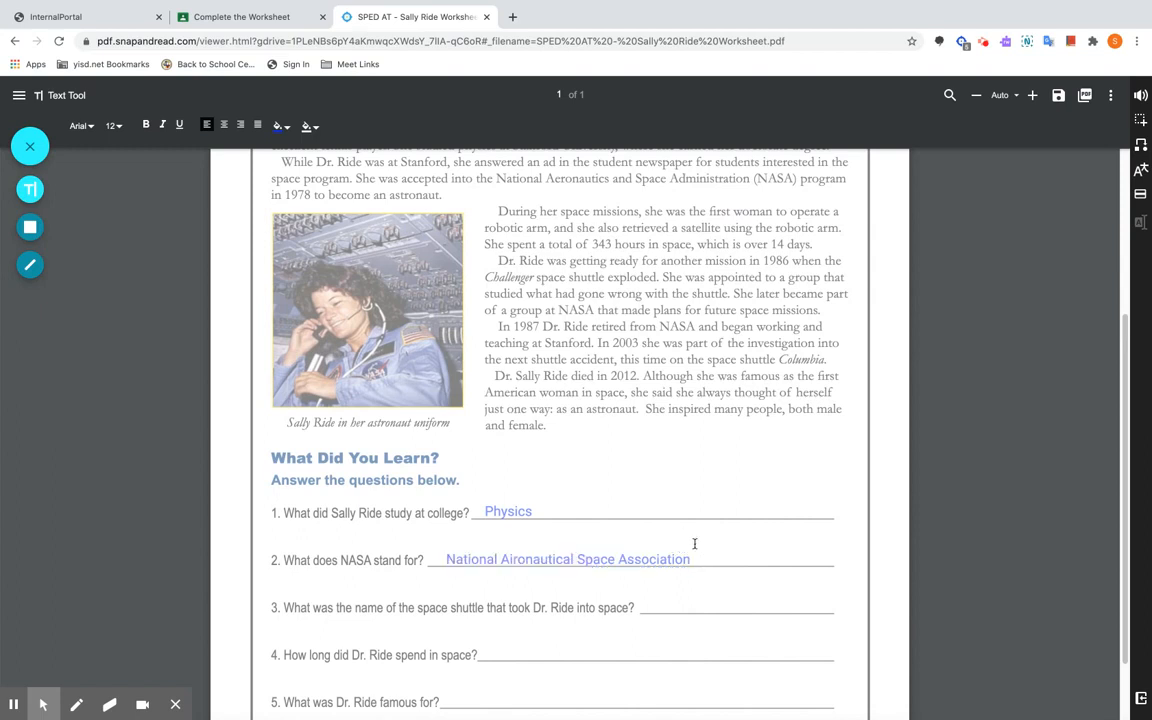
Correct the second word of the answer to question 2 to "Aeronautics"
click(498, 558)
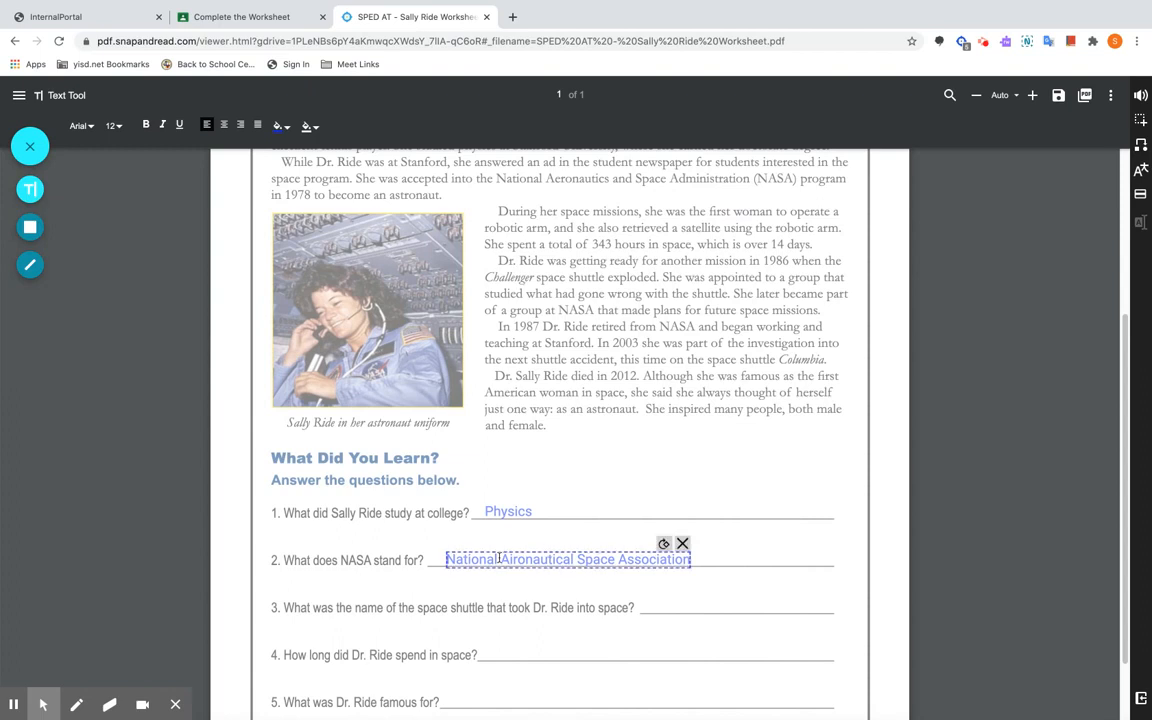
click(530, 561)
click(548, 559)
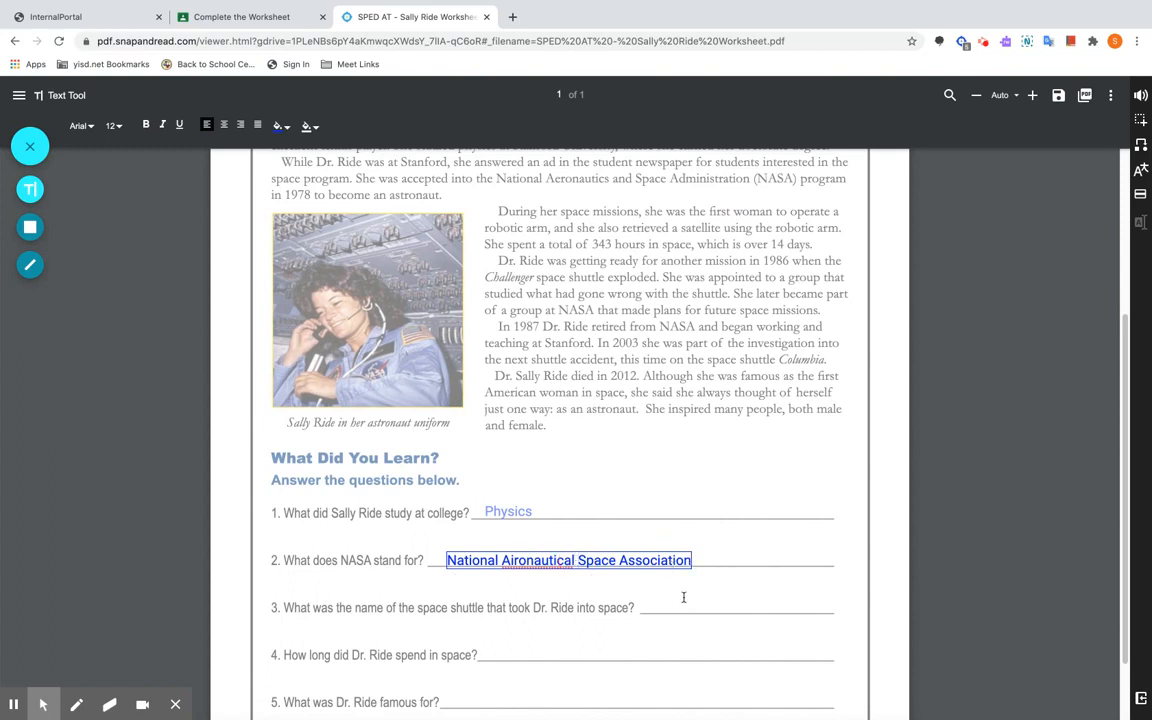
key(BackSpace)
key(BackSpace)
key(BackSpace)
key(BackSpace)
key(BackSpace)
key(BackSpace)
key(BackSpace)
key(BackSpace)
key(BackSpace)
key(BackSpace)
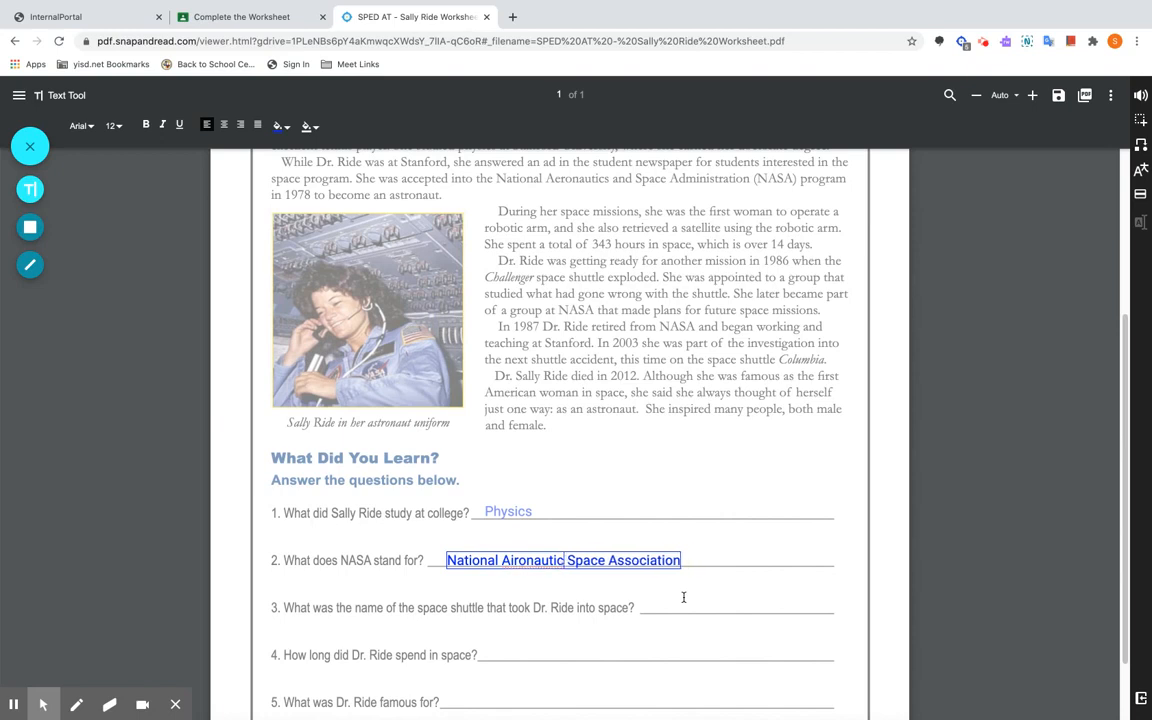
key(BackSpace)
key(BackSpace)
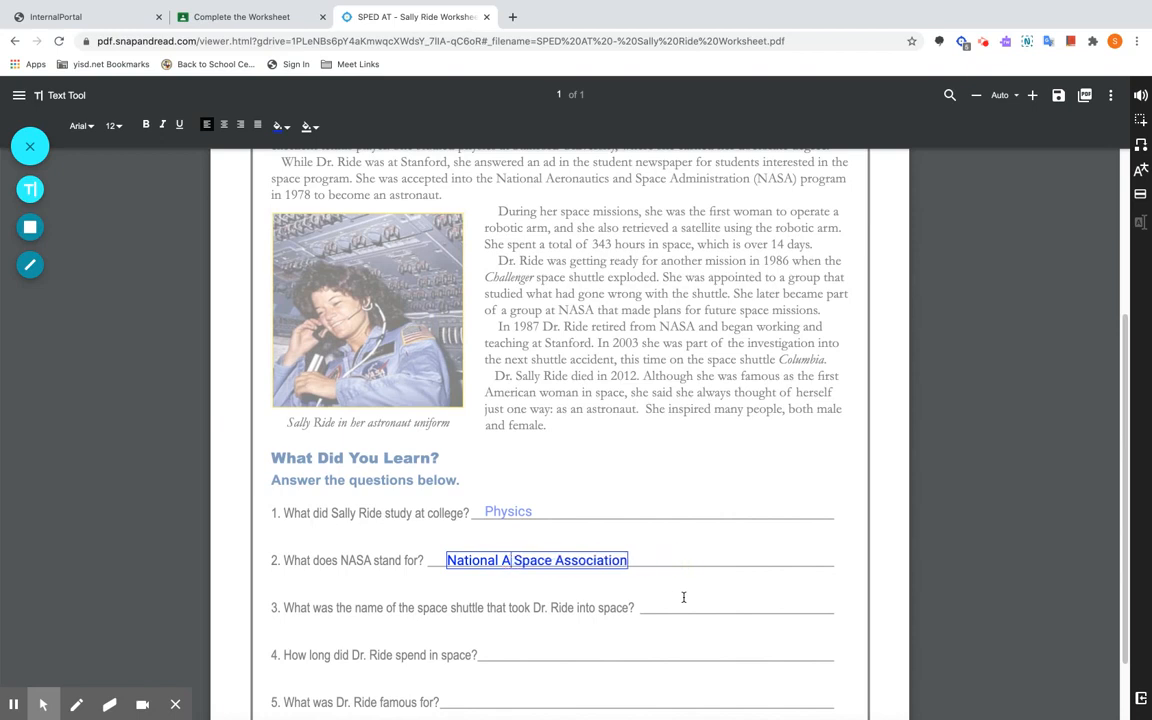
text(Aeronau)
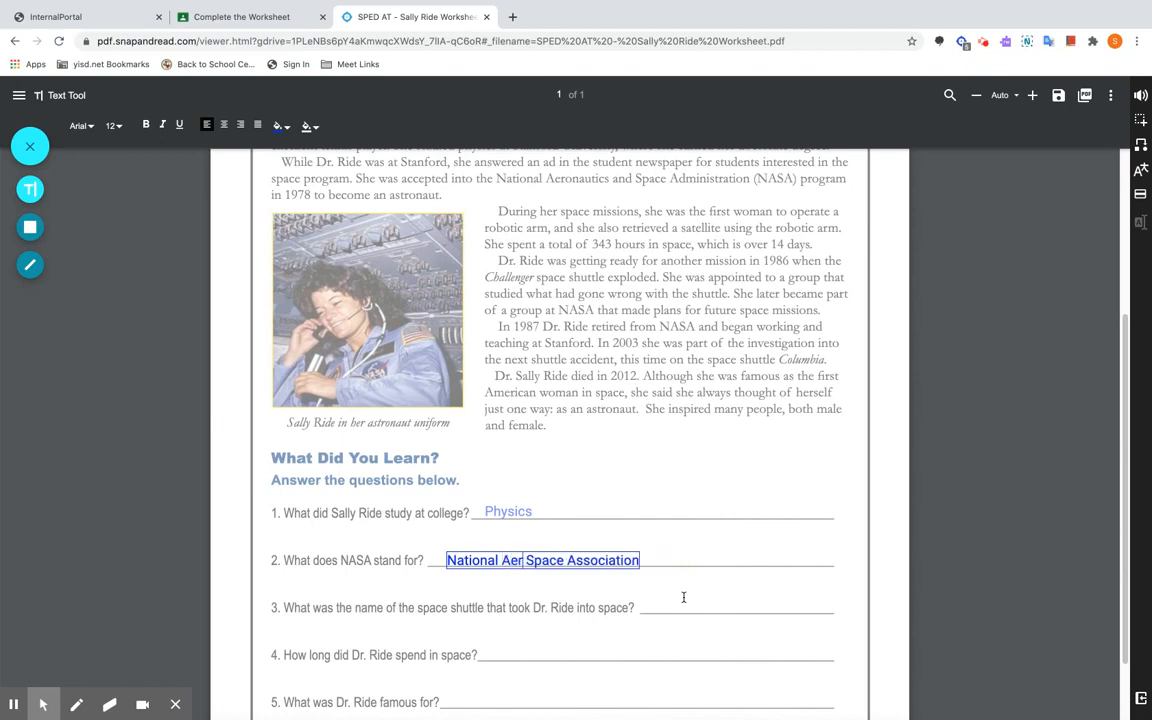
text(tics)
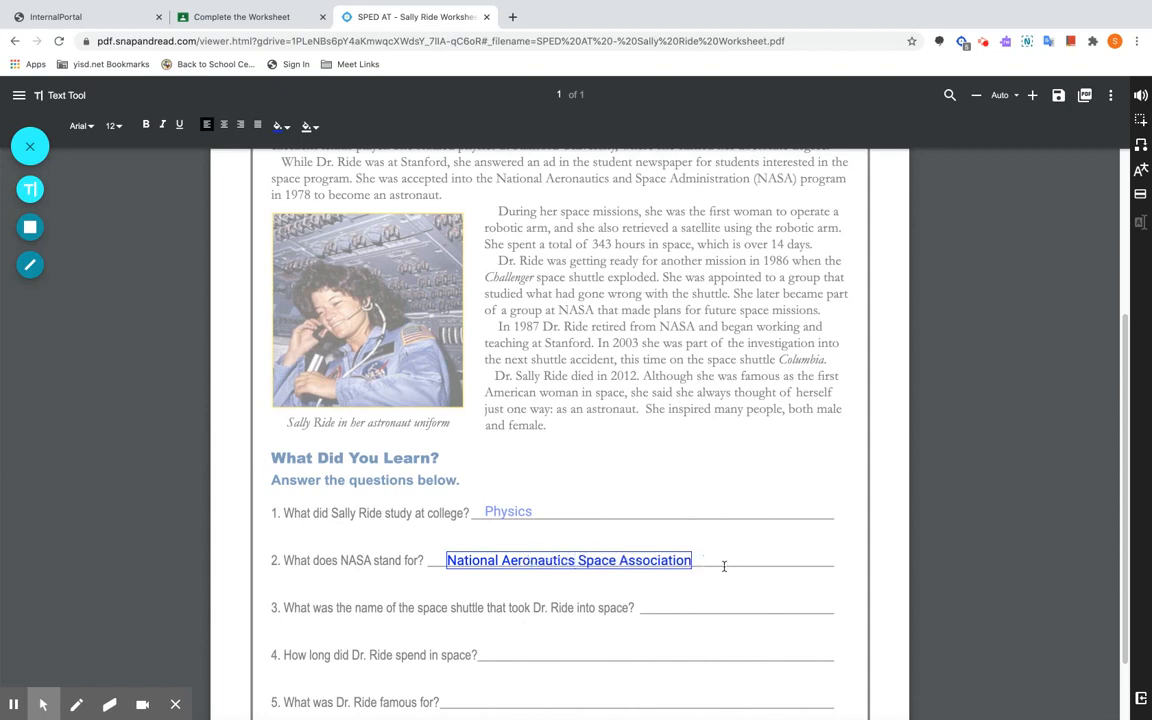
Replace the last word of the answer to question 2 with "Administration"
click(690, 560)
key(BackSpace)
key(BackSpace)
key(BackSpace)
key(BackSpace)
key(BackSpace)
key(BackSpace)
key(BackSpace)
key(BackSpace)
key(BackSpace)
key(BackSpace)
text(dministration)
click(716, 621)
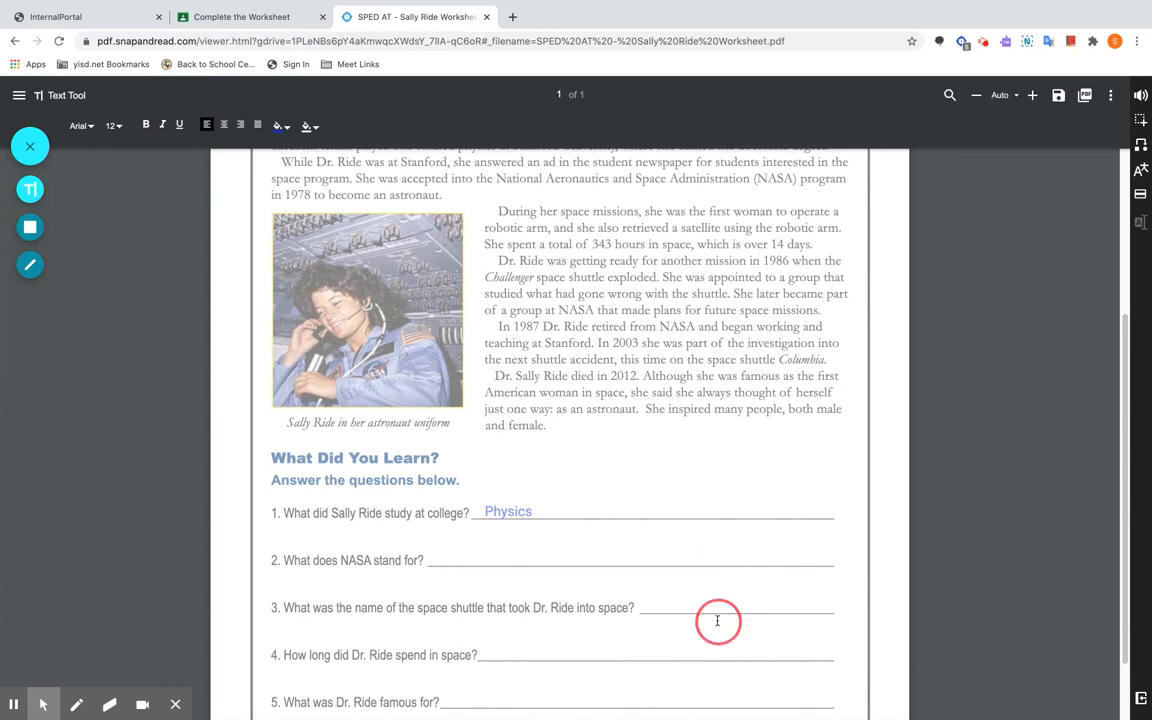
Save the annotated worksheet to Google Drive
scroll(716, 621, down, 2)
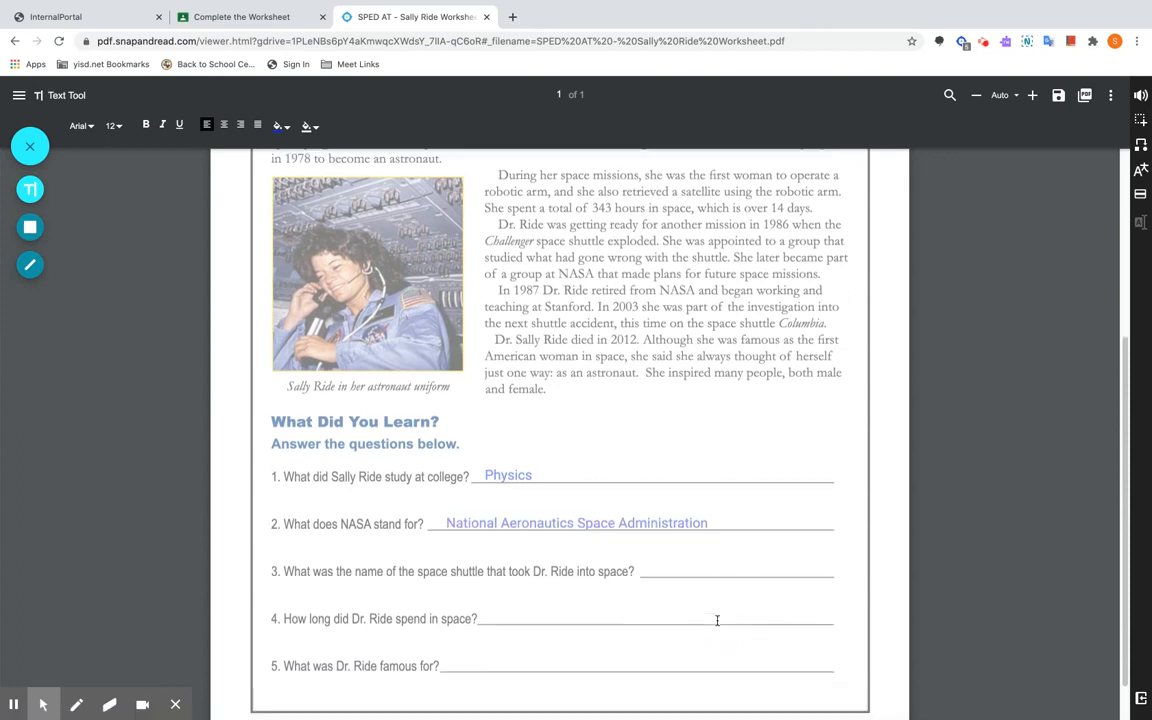
scroll(716, 621, up, 5)
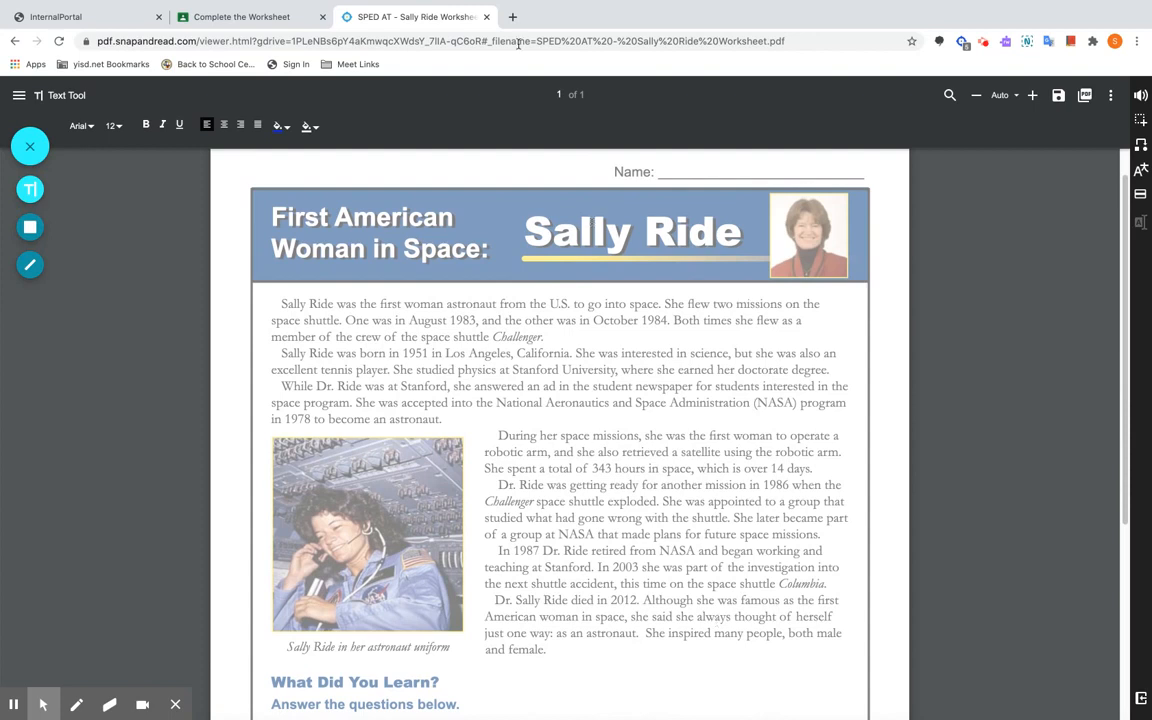
click(1060, 96)
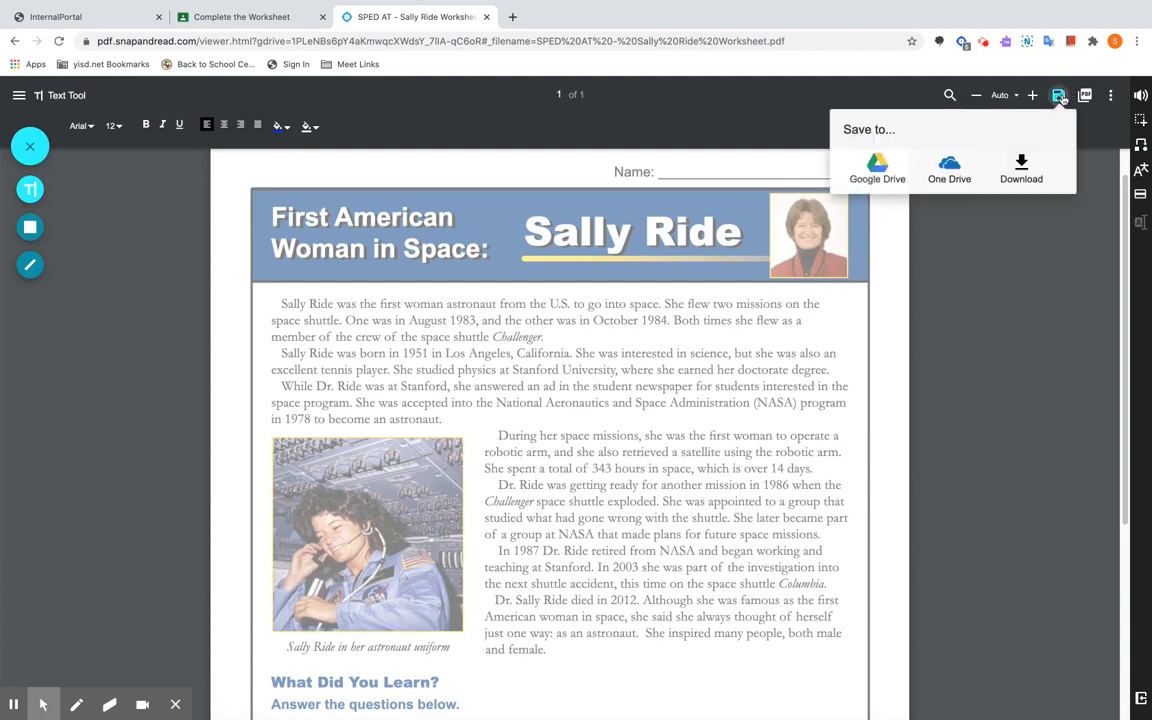
click(880, 167)
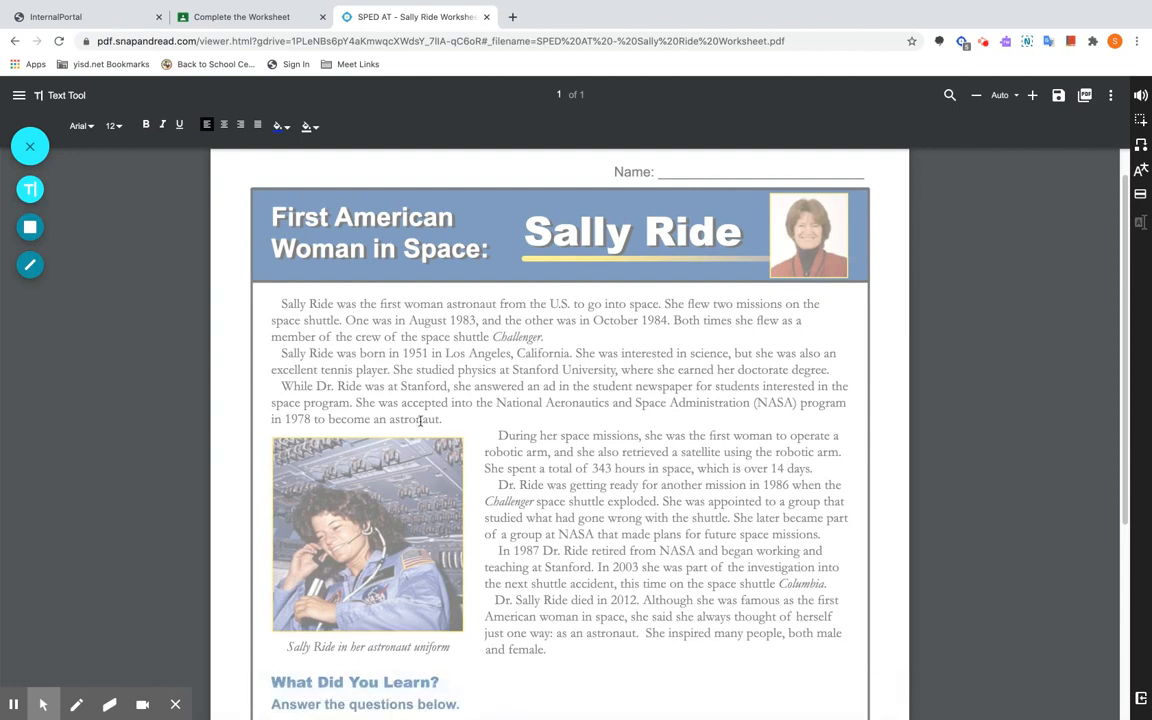
Close the annotated PDF, return to the "Complete the Worksheet" assignment page and turn in the attached worksheet
click(486, 17)
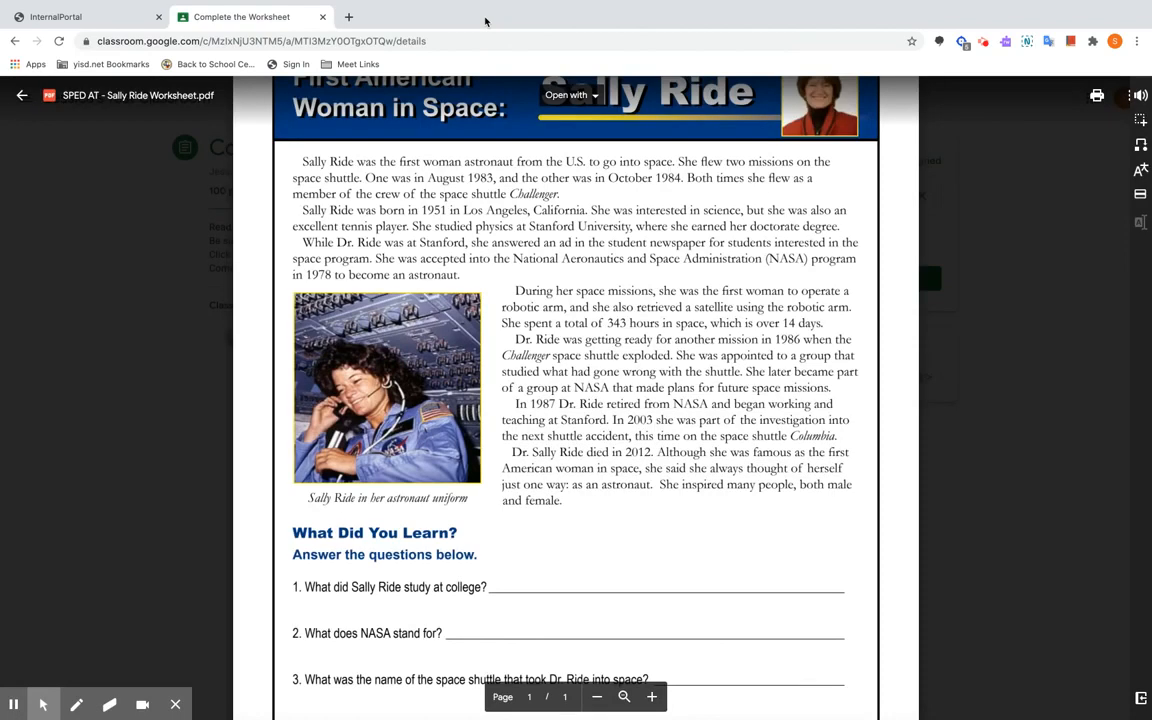
click(27, 102)
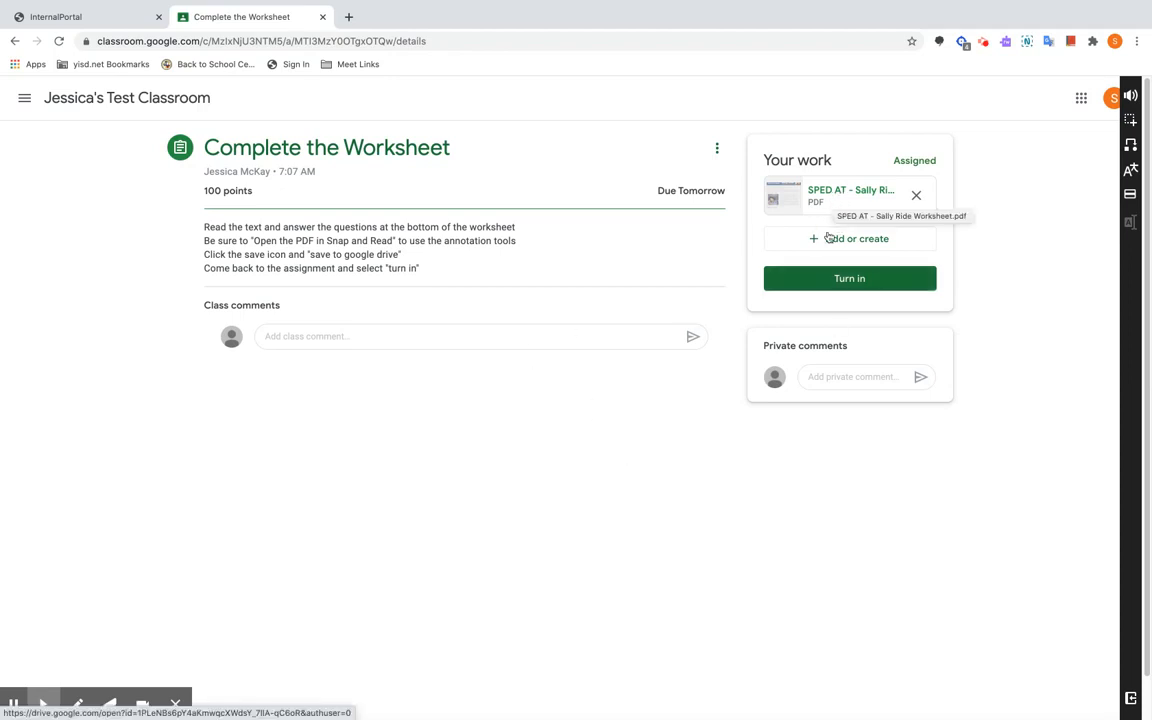
click(878, 289)
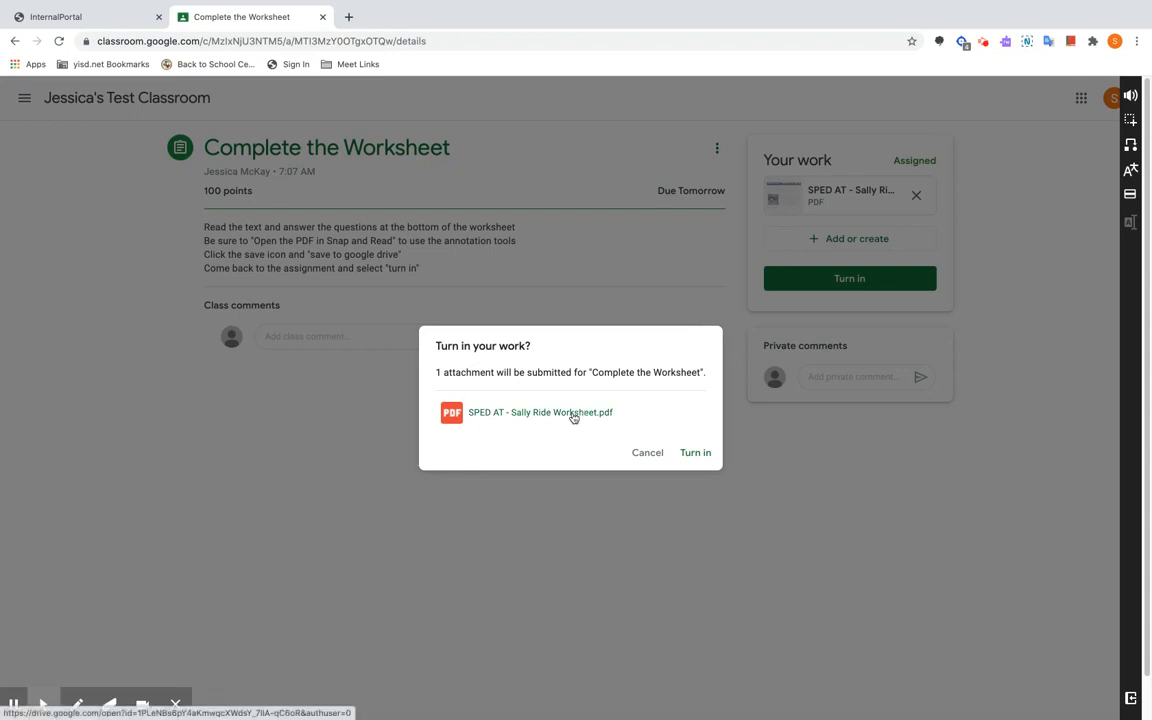
click(690, 455)
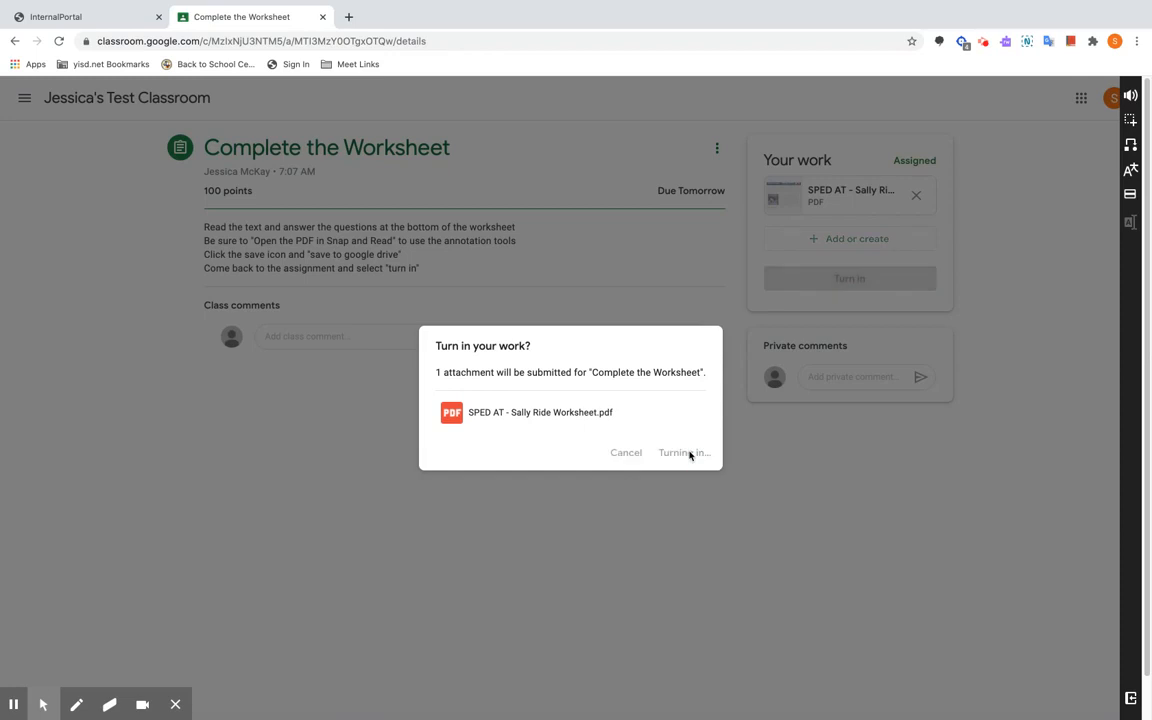